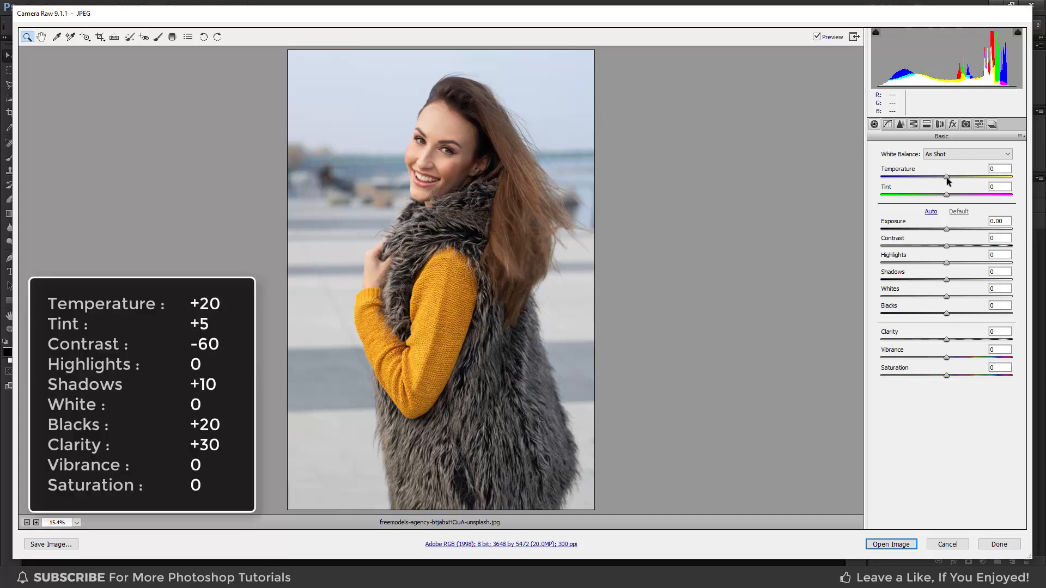
In the basic adjustments, set Temperature +20, Tint +5, Contrast -60, Shadows +10, Blacks +20 and Clarity +30
mouse_move(946, 178)
left_mouse_down()
mouse_move(959, 178)
mouse_move(949, 197)
left_mouse_up()
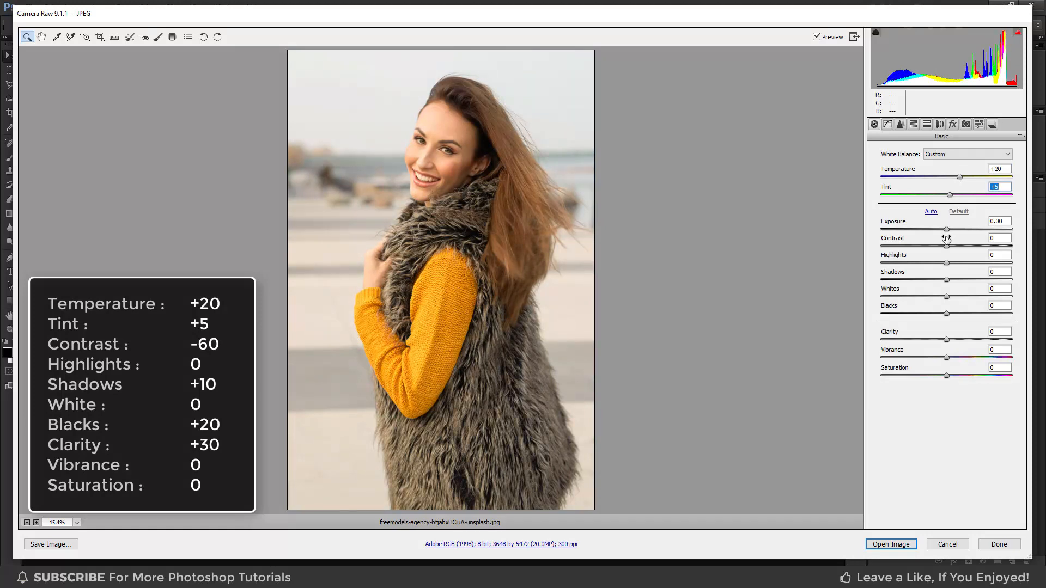
left_click_drag(947, 246, 907, 244)
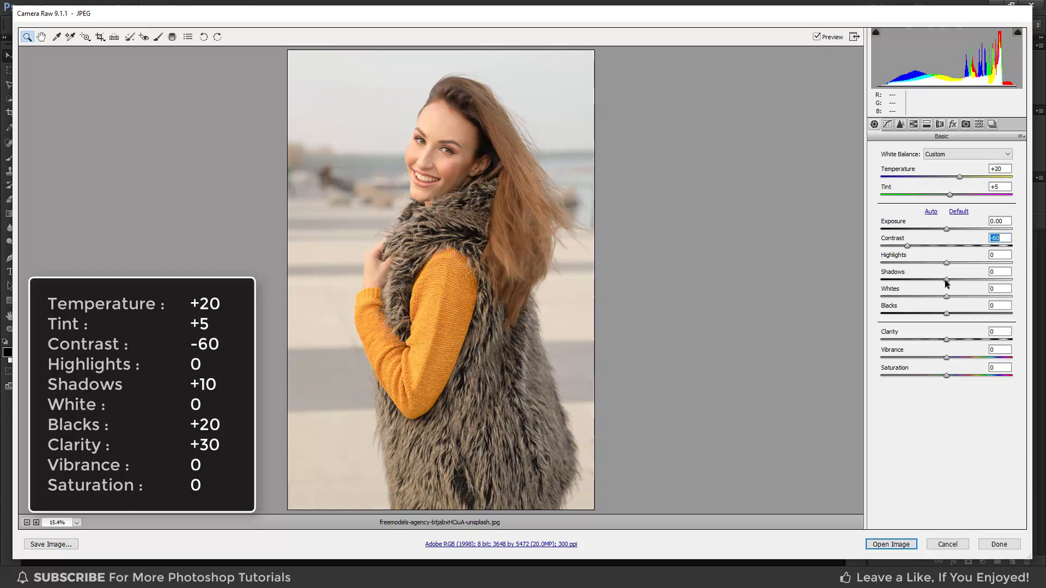
left_click_drag(946, 279, 965, 340)
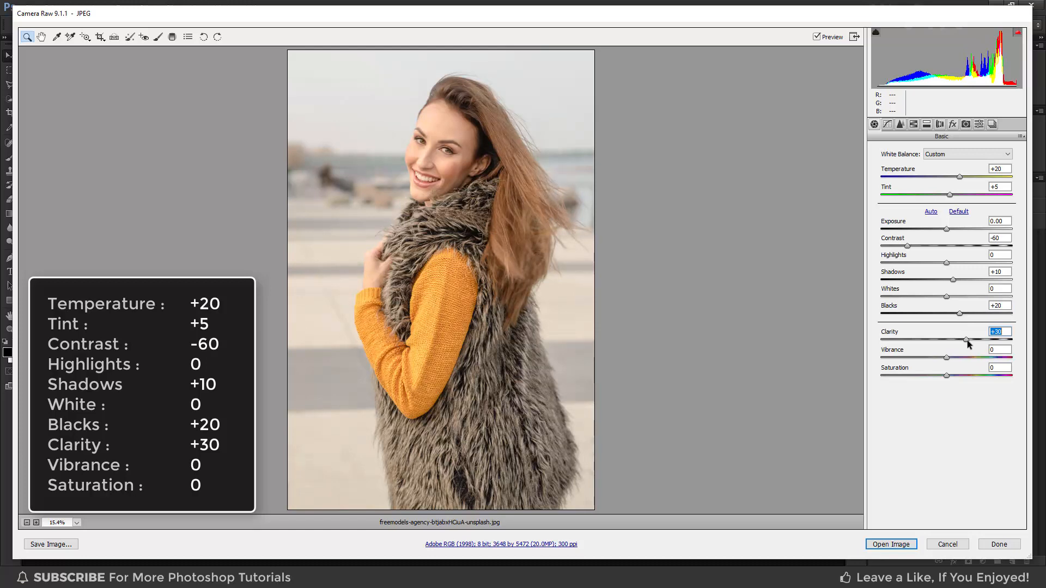
left_click(946, 389)
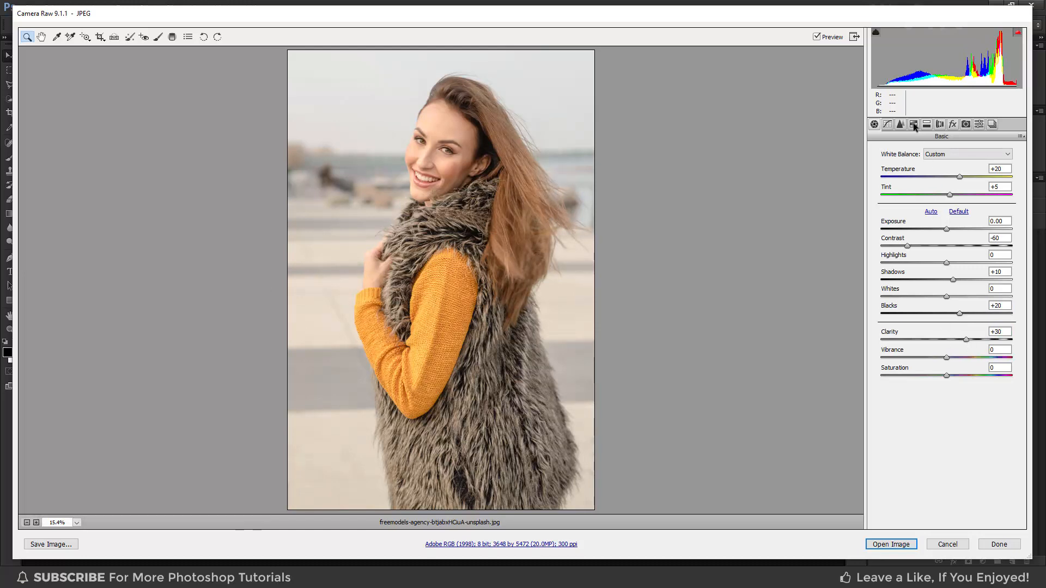
Shift the HSL hues, setting Oranges to +10, Yellows to -40 and Greens to +100
left_click(914, 125)
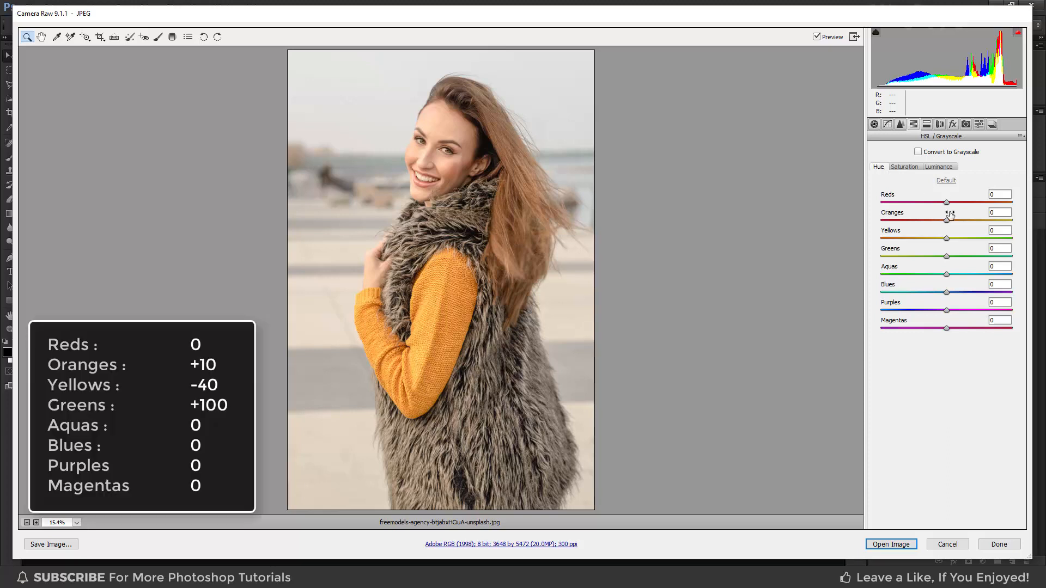
left_click(992, 212)
type("10")
key("Tab")
type("-40")
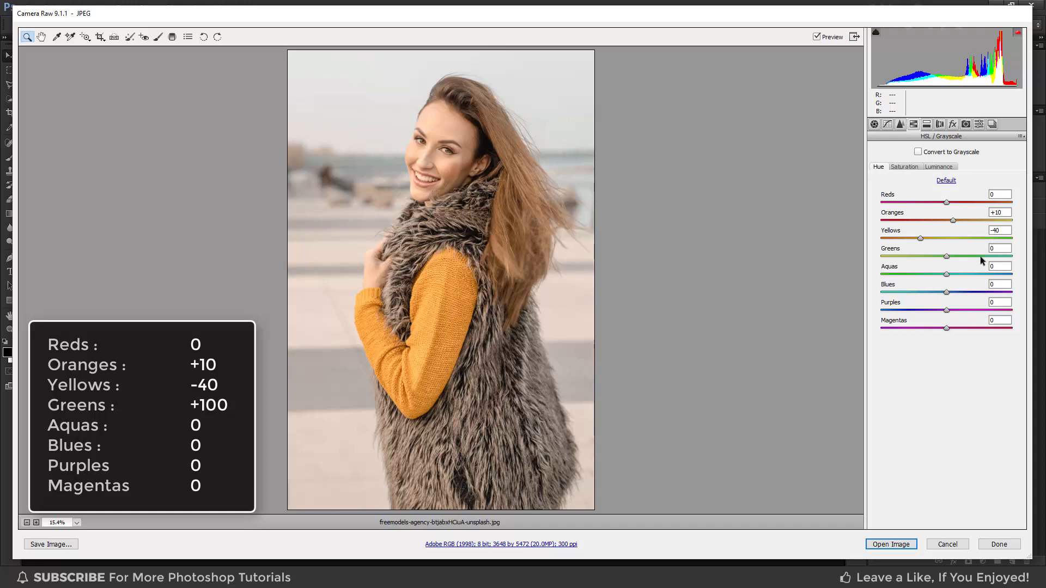
left_click_drag(946, 256, 957, 258)
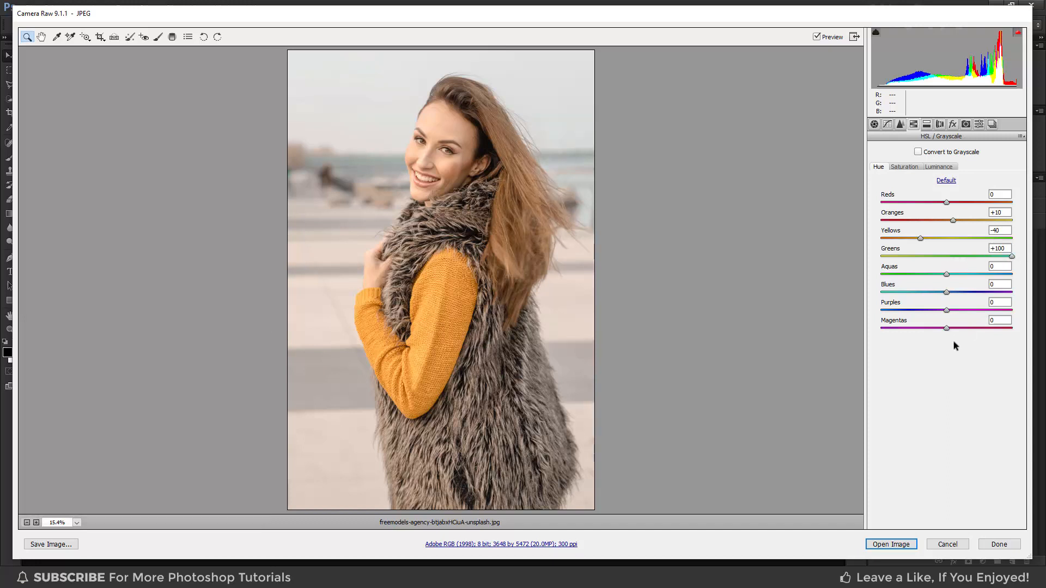
Reduce the HSL saturation of Oranges to -10 and of Yellows and Greens to -70
left_click(914, 166)
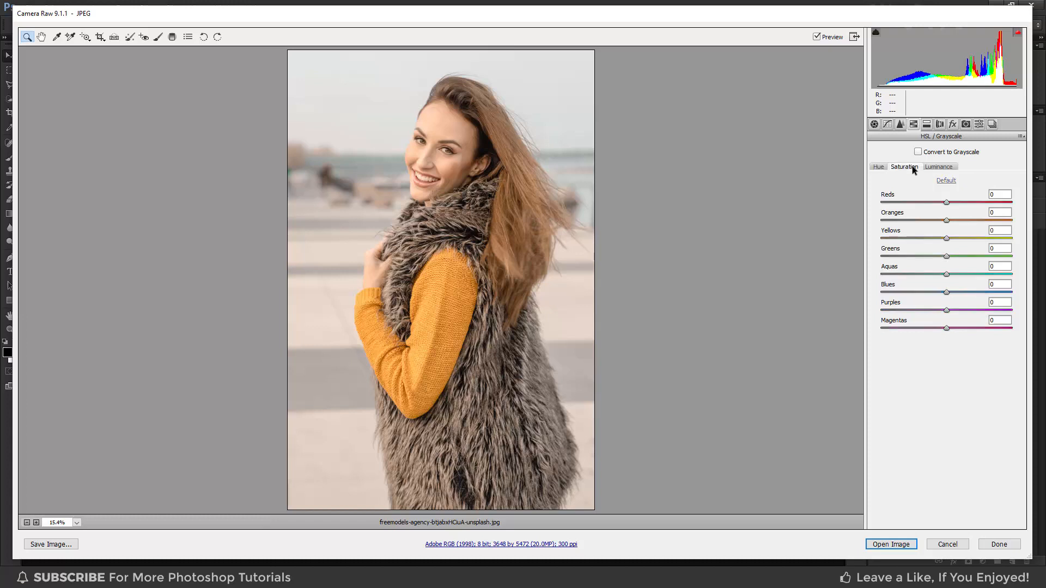
left_click(1001, 210)
type("-10")
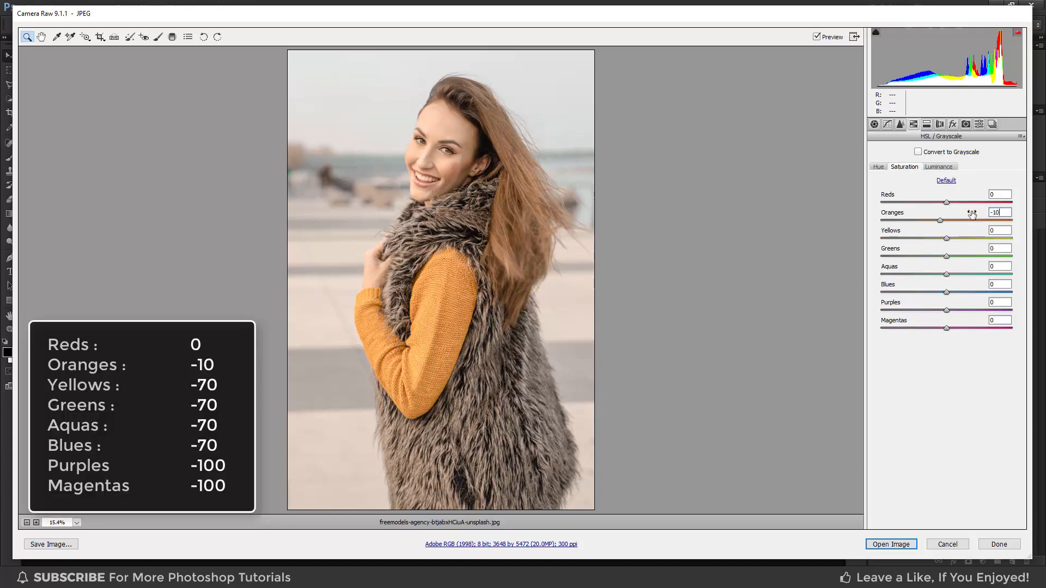
key("Tab")
type("-70")
key("Tab")
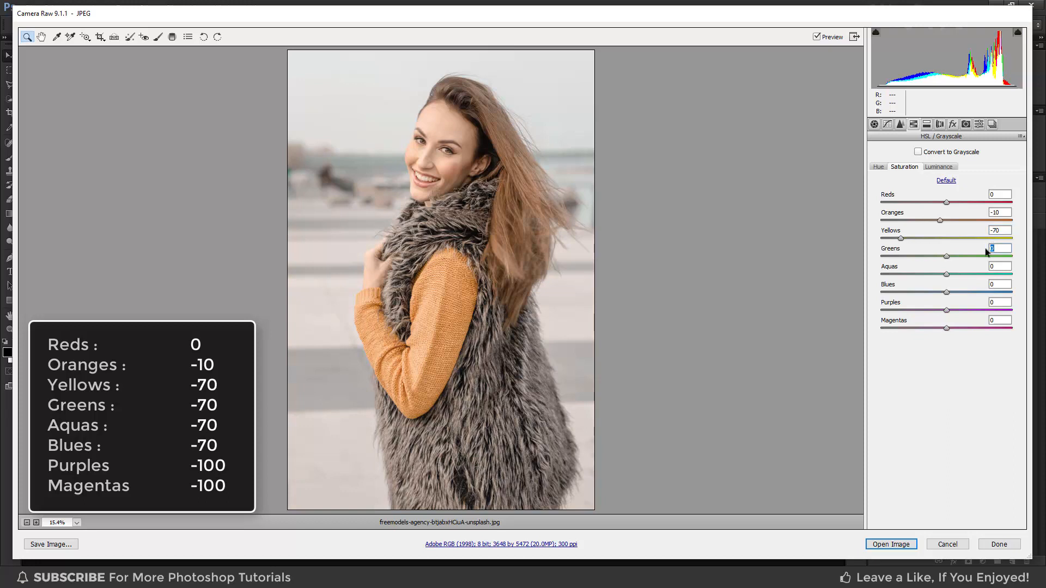
type("-70")
Lower the HSL saturation of Aquas and Blues to -70 and of Purples and Magentas to -100
left_click(991, 266)
double_click(990, 266)
type("-70")
key("Tab")
type("-70")
left_click_drag(948, 310, 852, 314)
left_click_drag(947, 328, 852, 328)
Apply split toning with Hue 35 and Saturation 7 for both the highlights and the shadows
left_click(927, 127)
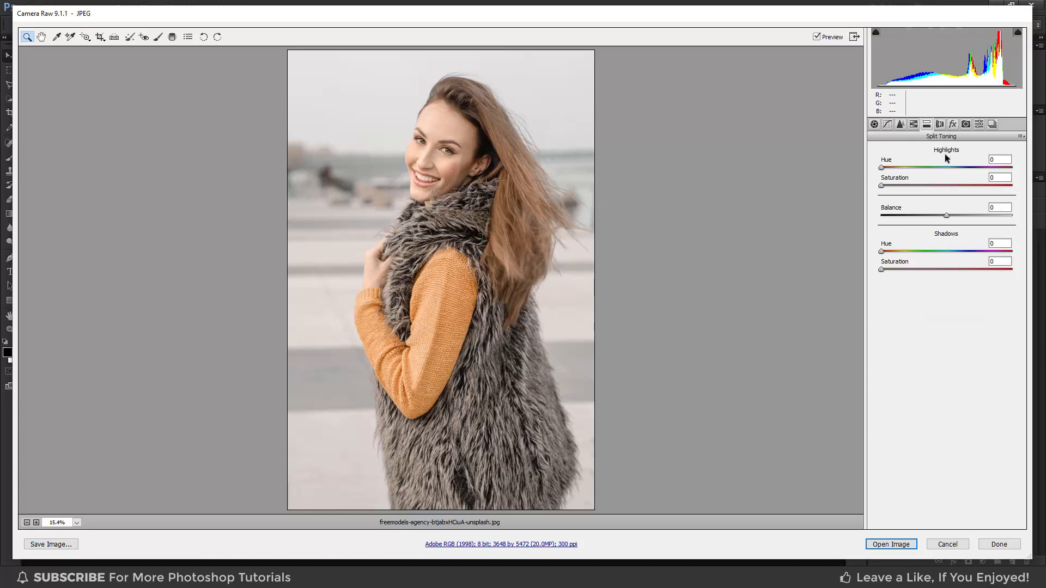
left_click(1002, 159)
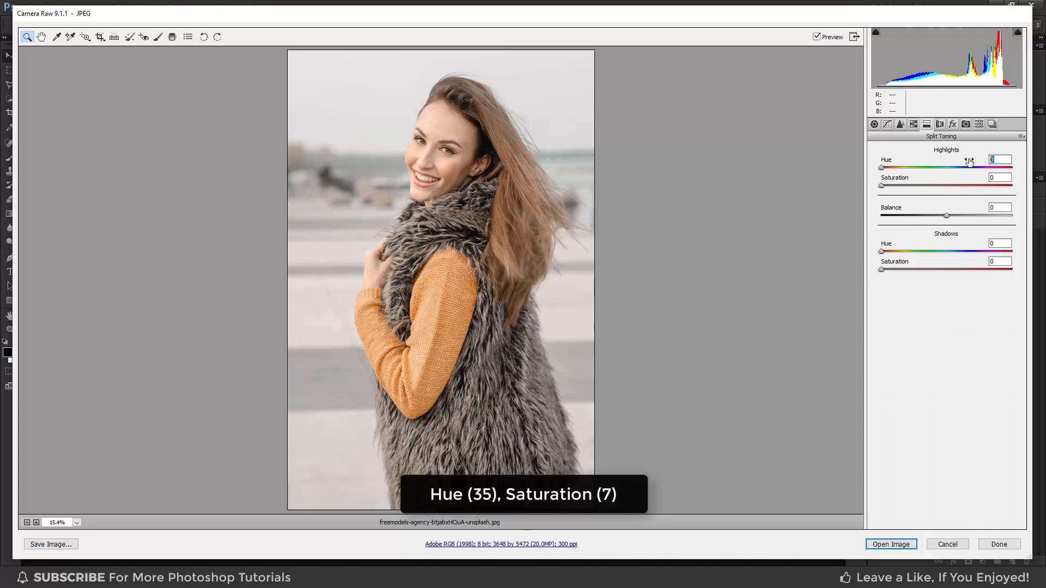
type("35")
left_click_drag(881, 186, 890, 189)
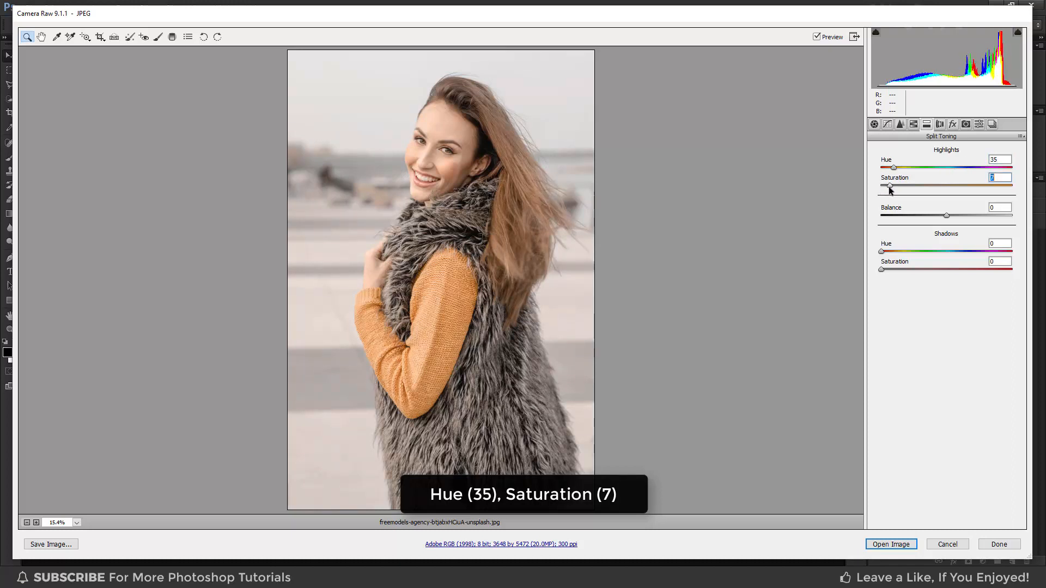
left_click(995, 244)
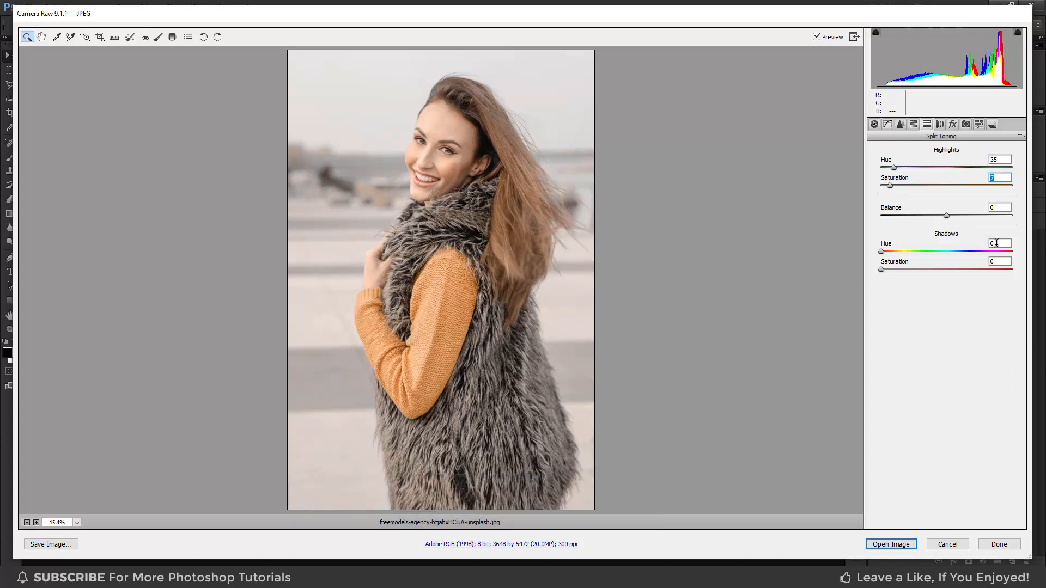
type("35")
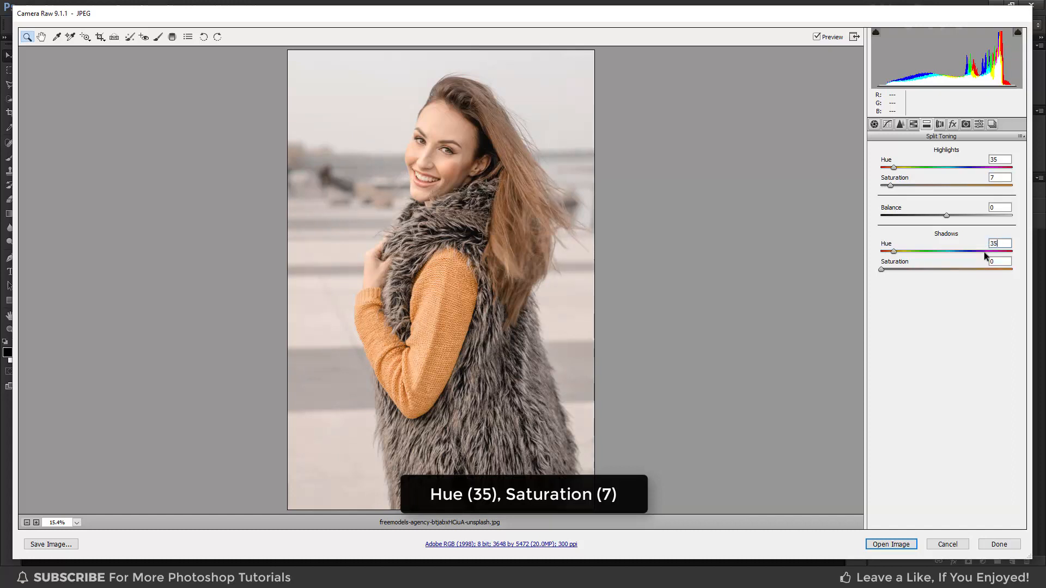
left_click(882, 270)
Show the presets list and compare the woman's photo with and without the adjustments
left_click(974, 126)
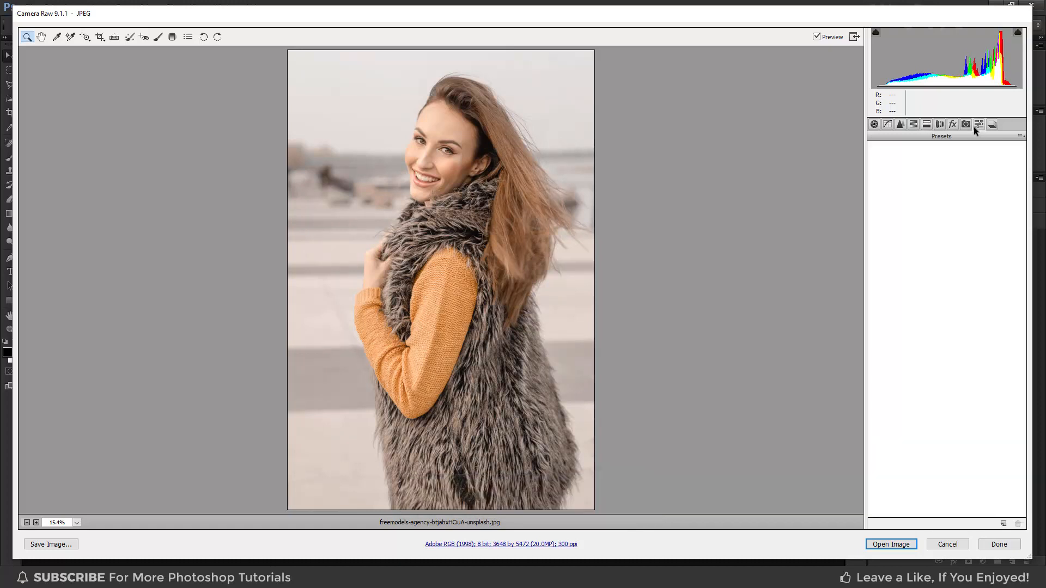
left_click(817, 37)
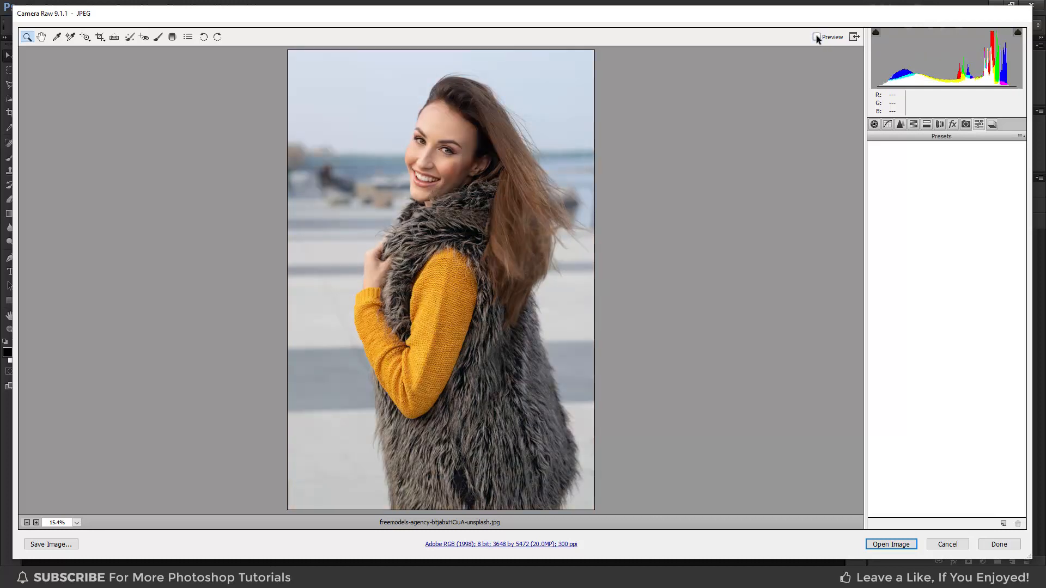
left_click(817, 37)
left_click(816, 37)
left_click(817, 37)
left_click(817, 37)
left_click(817, 37)
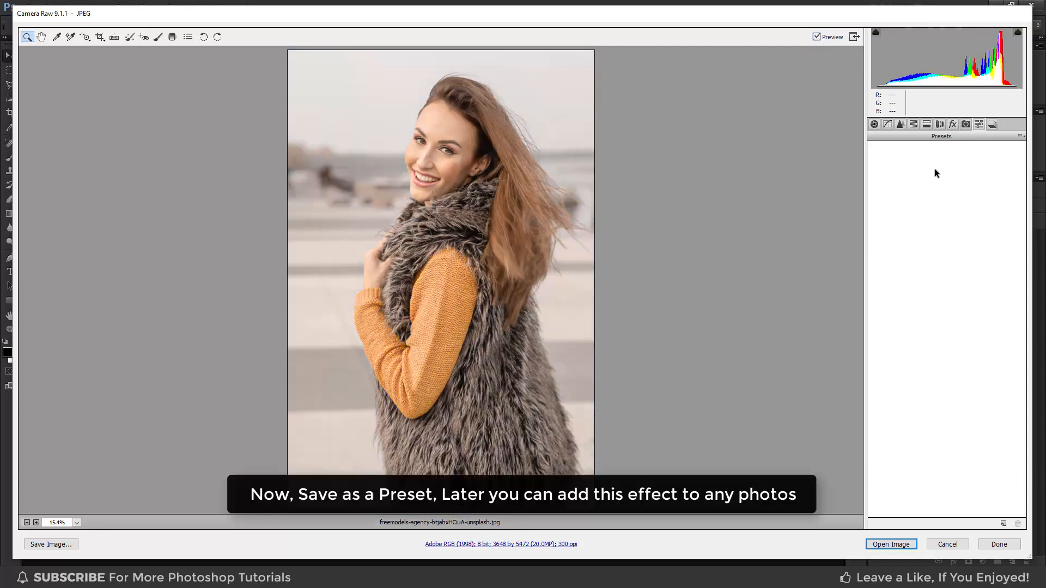
Save all current settings as a Camera Raw preset named "Mango Theme (Color Grade)"
left_click(1020, 137)
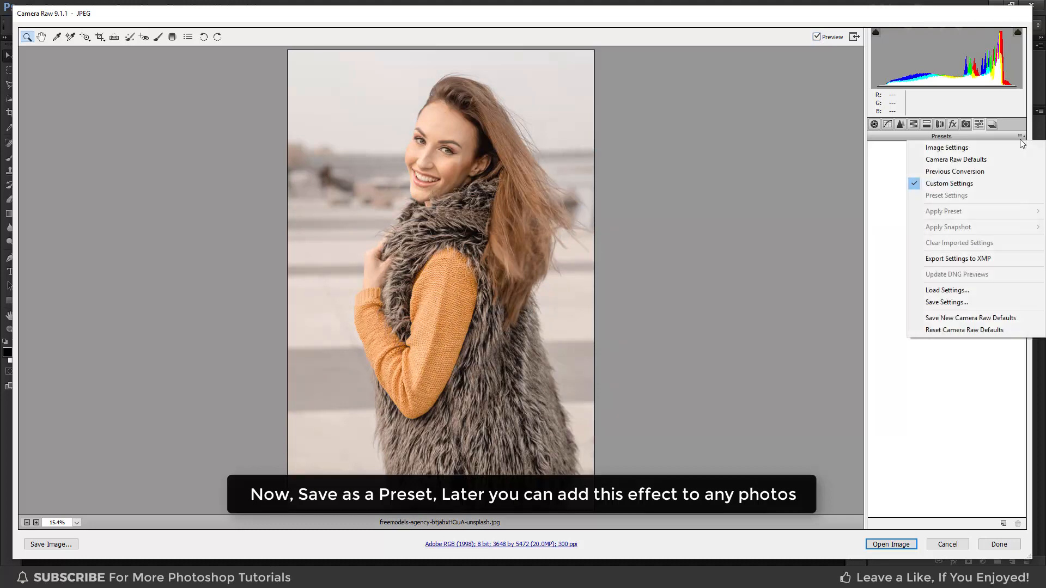
left_click(962, 306)
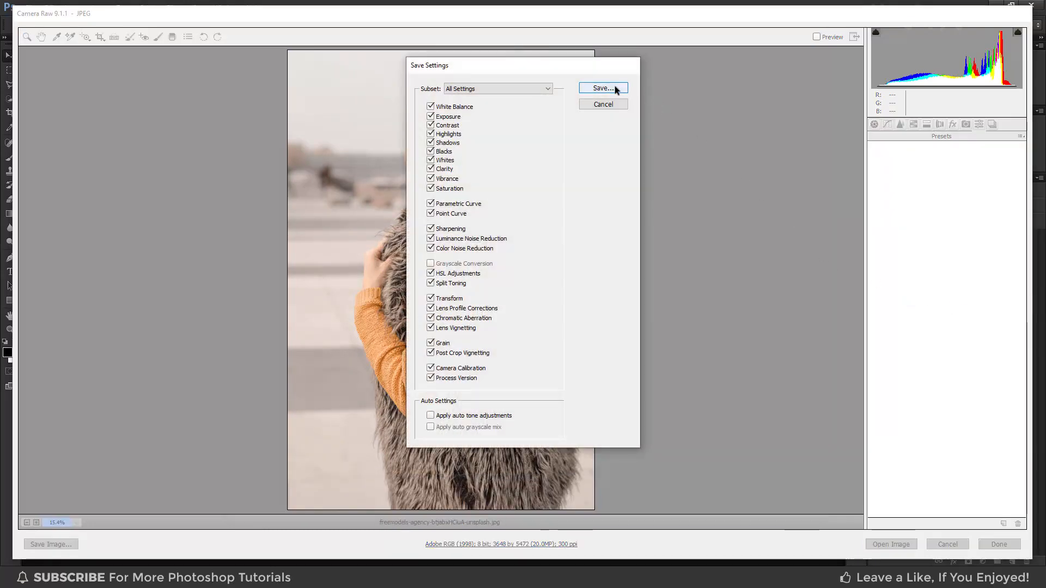
left_click(615, 88)
type("Mango Theme (Color Grade)")
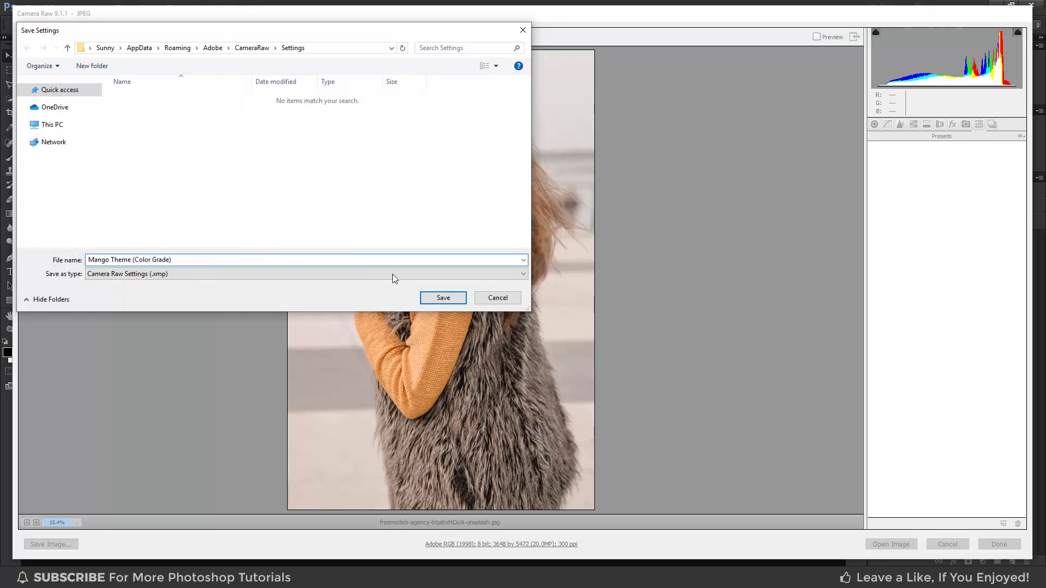
left_click(442, 298)
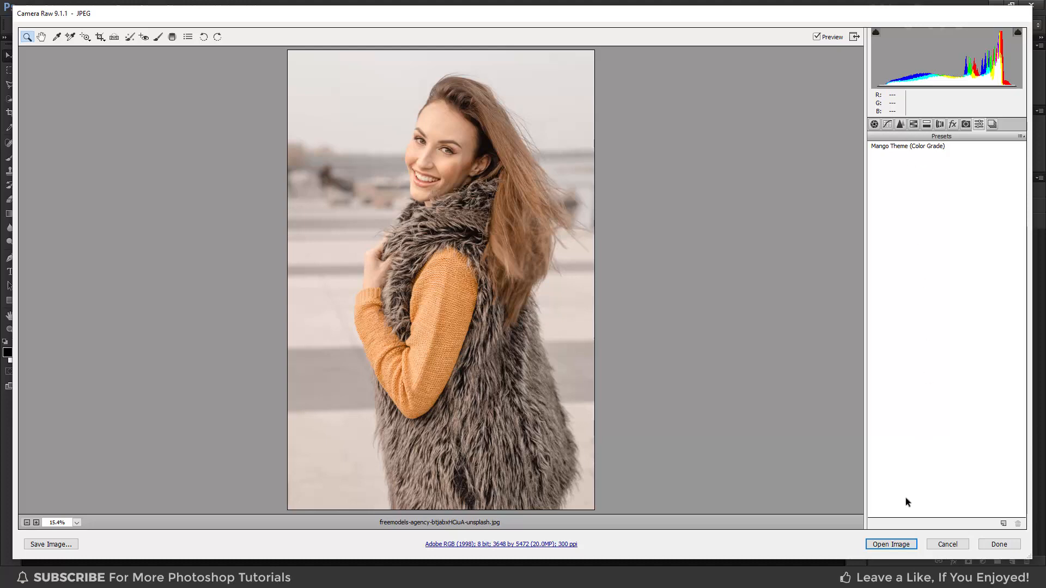
Open the graded photo of the woman in Photoshop and close the document without saving changes
left_click(894, 547)
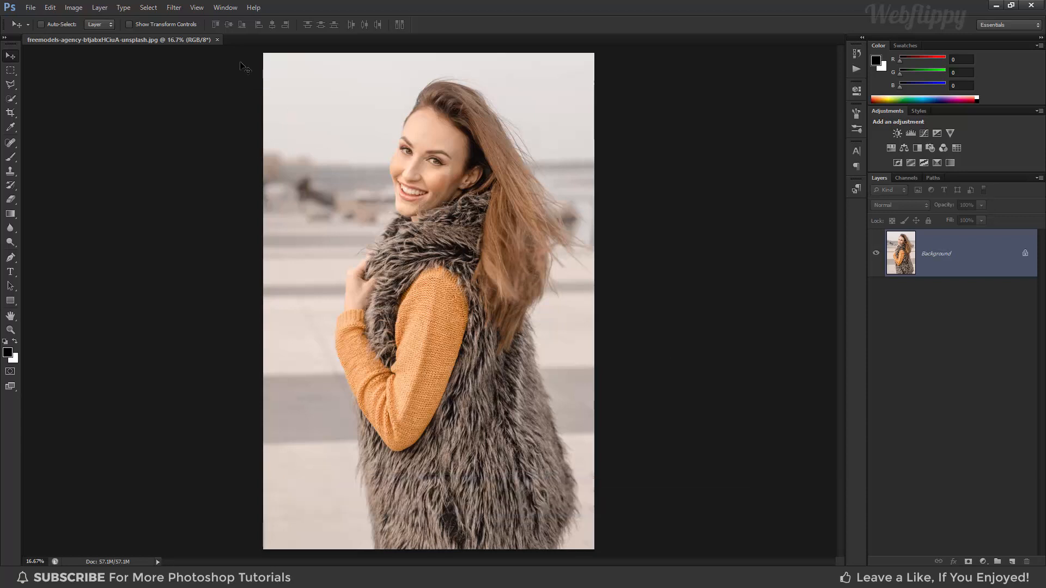
left_click(217, 39)
left_click(518, 221)
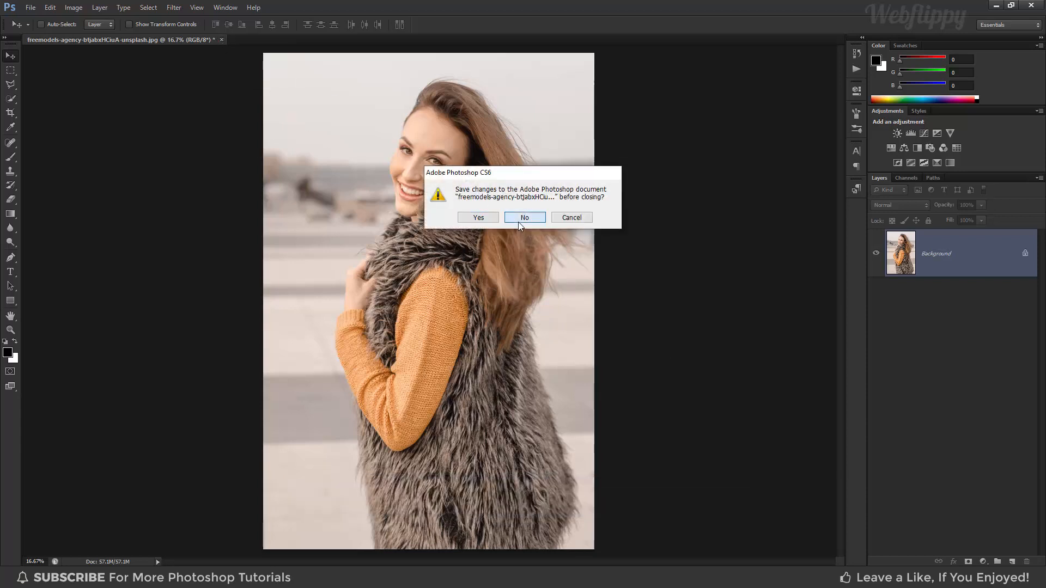
Open the photo gallery-7-star-wVPza1YTQFk-unsplash from the Sample folder as a Camera Raw file
left_click(31, 8)
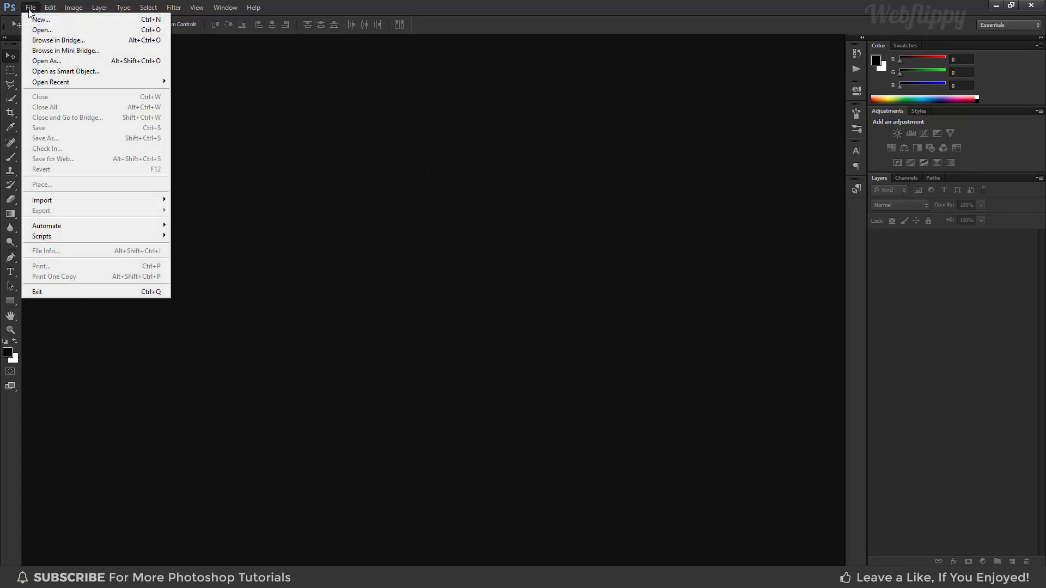
left_click(58, 62)
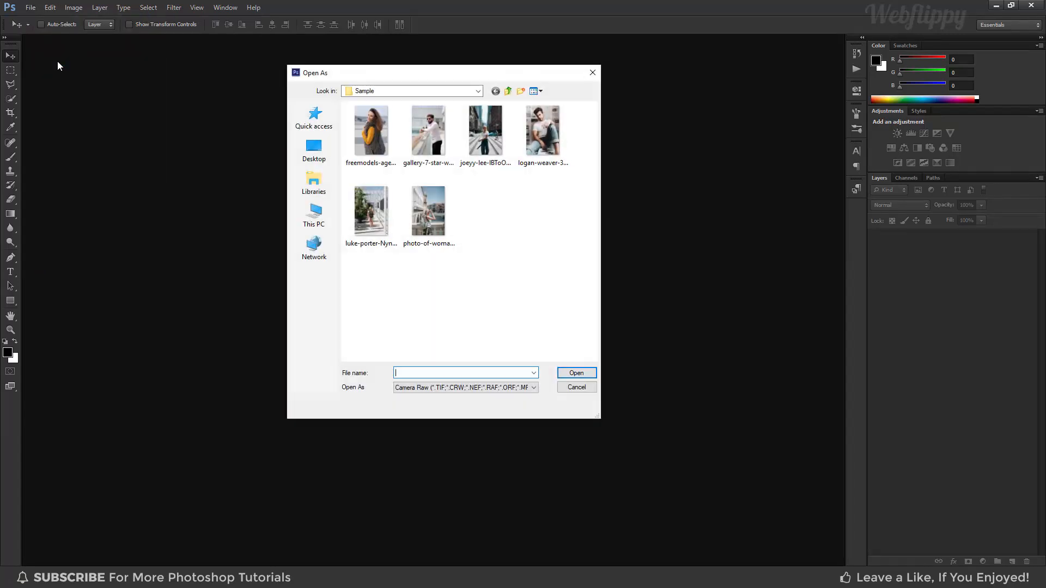
left_click(426, 137)
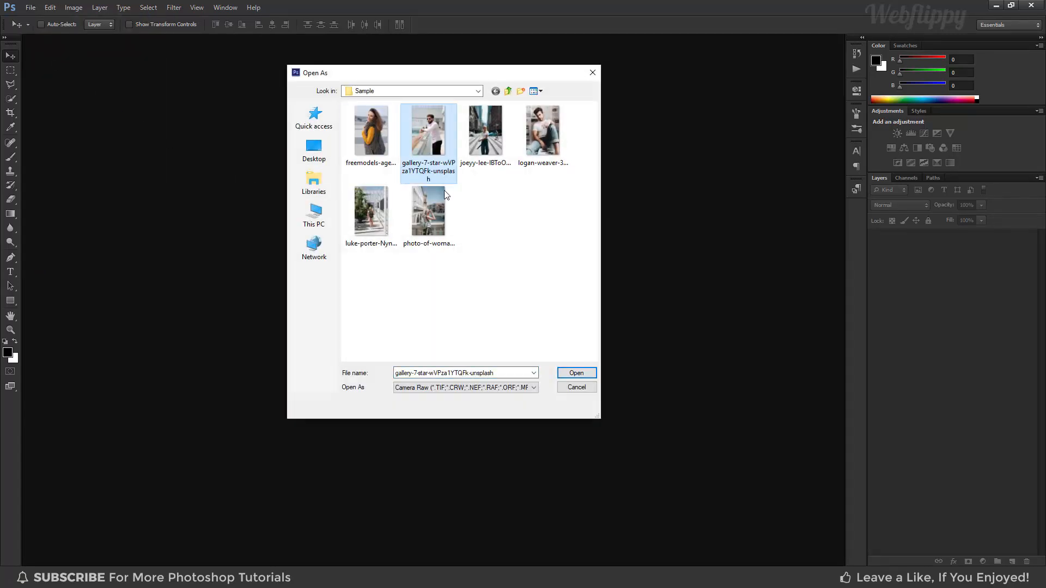
left_click(564, 375)
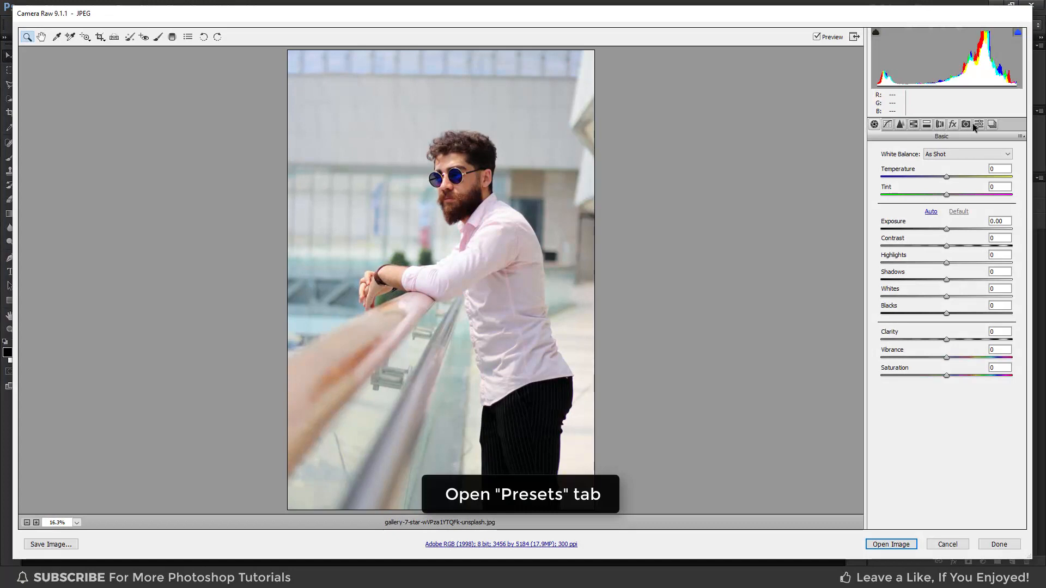
Apply the Mango Theme (Color Grade) preset to the man's photo and compare it with the original
left_click(978, 125)
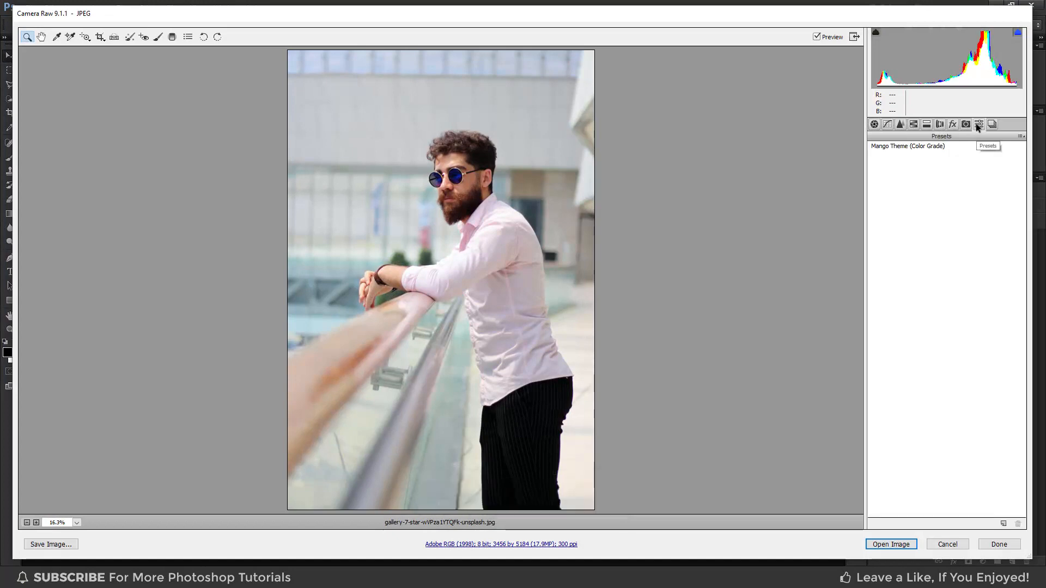
left_click(903, 147)
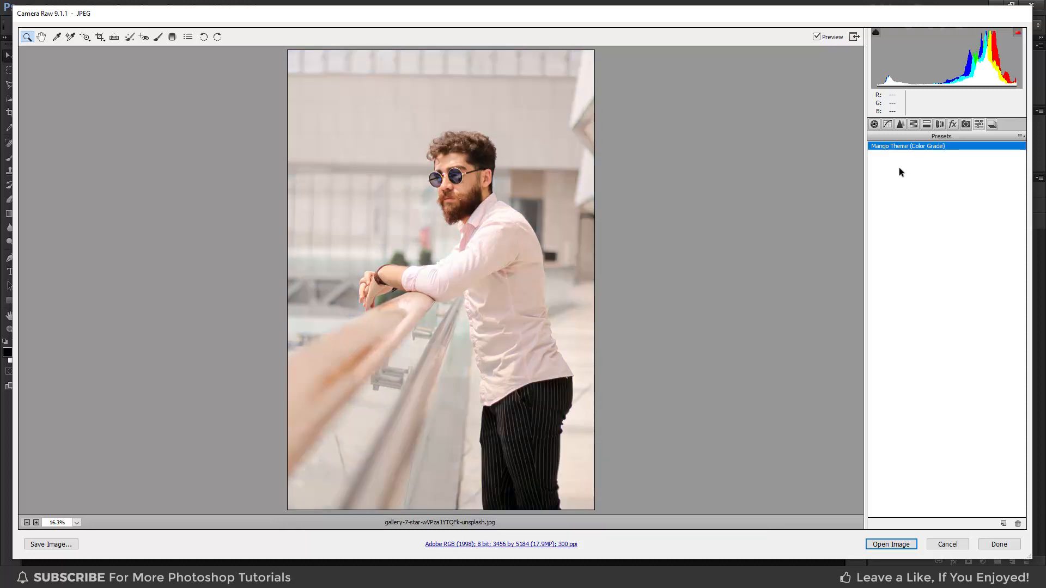
left_click(817, 37)
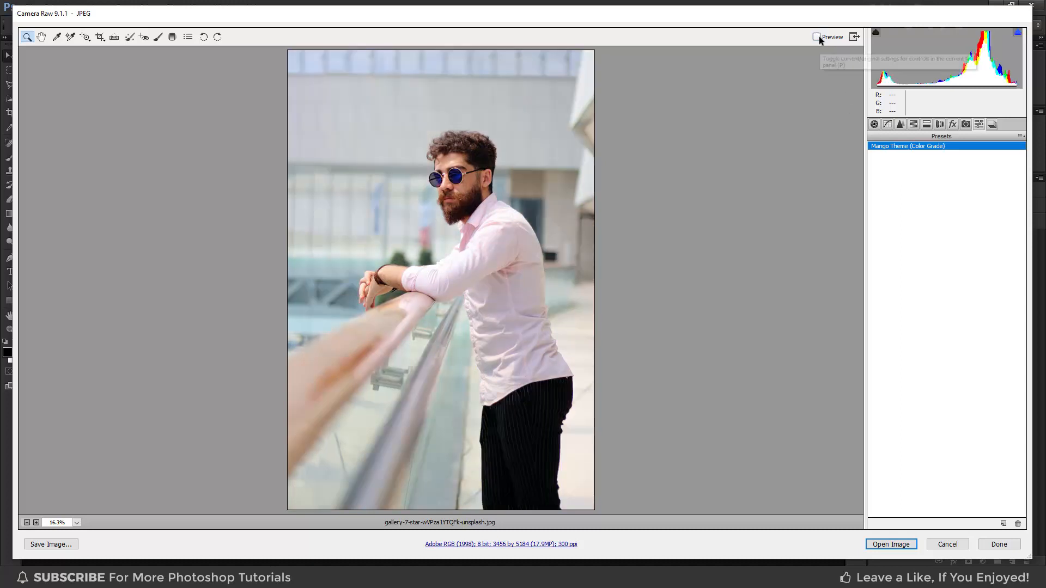
left_click(817, 38)
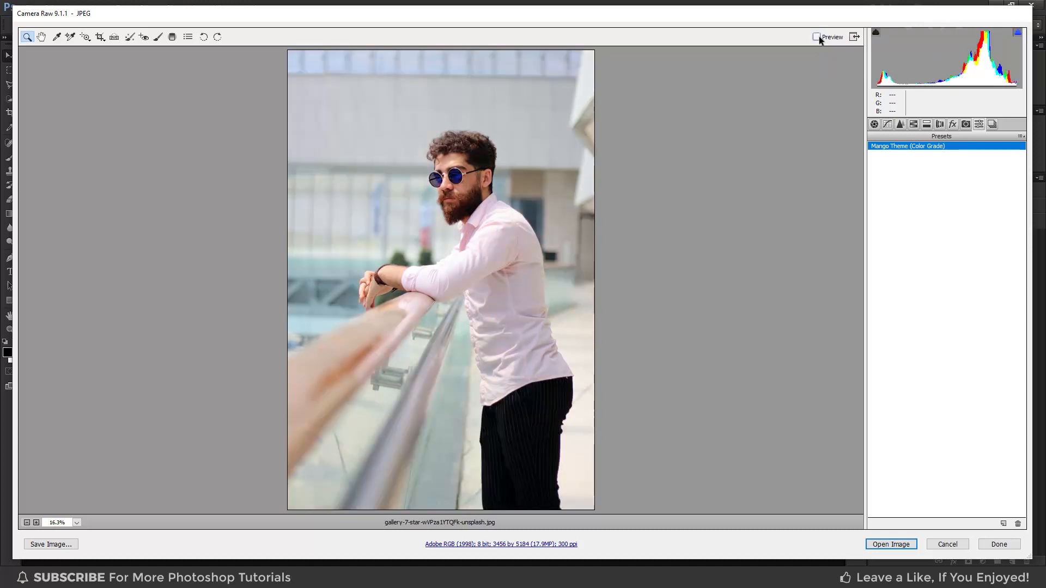
left_click(817, 37)
left_click(817, 37)
left_click(817, 37)
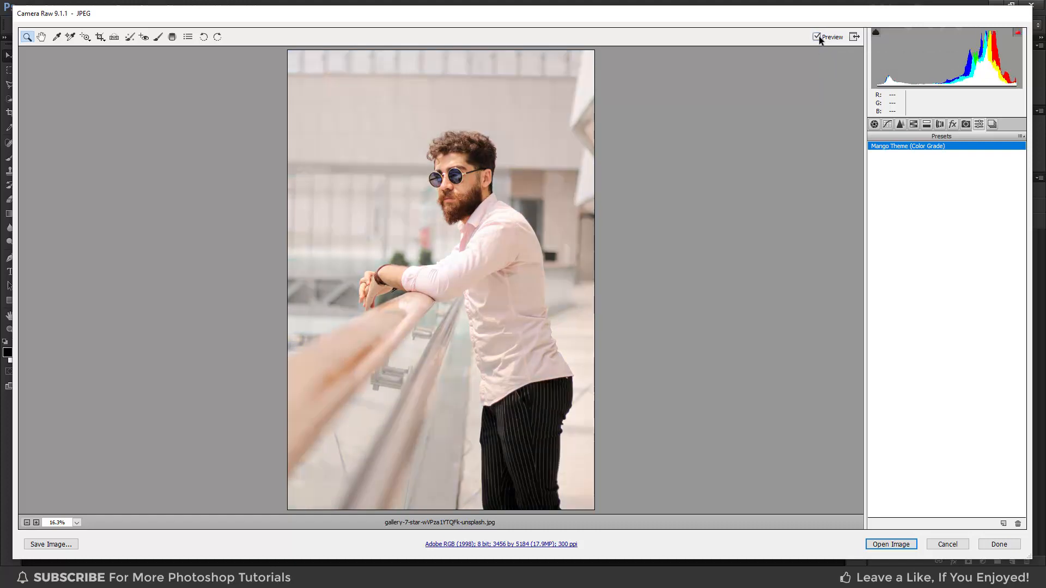
Open the preset-graded photo of the man in Photoshop, then close it without saving changes
left_click(893, 544)
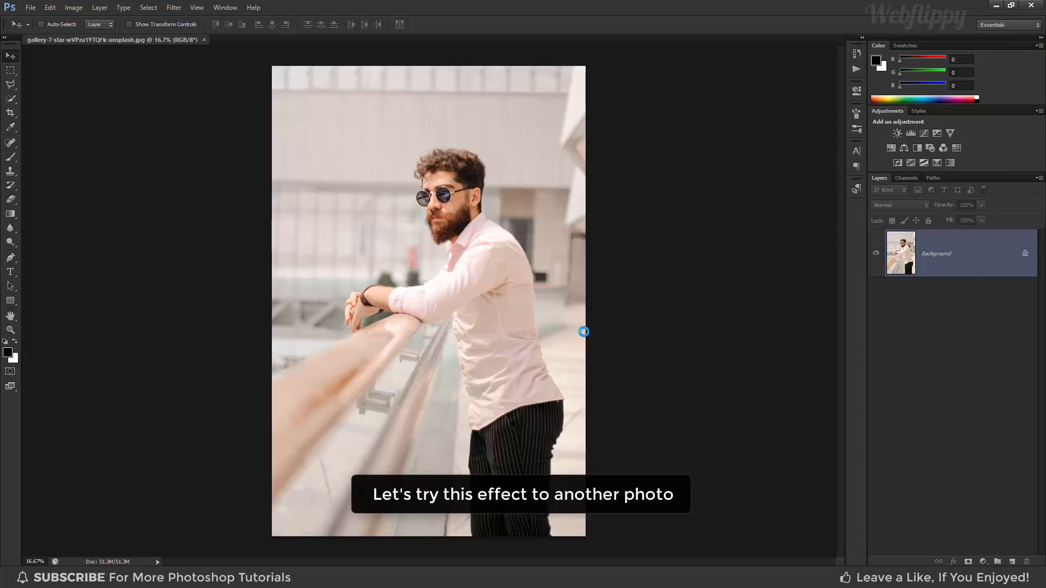
left_click(204, 39)
left_click(524, 217)
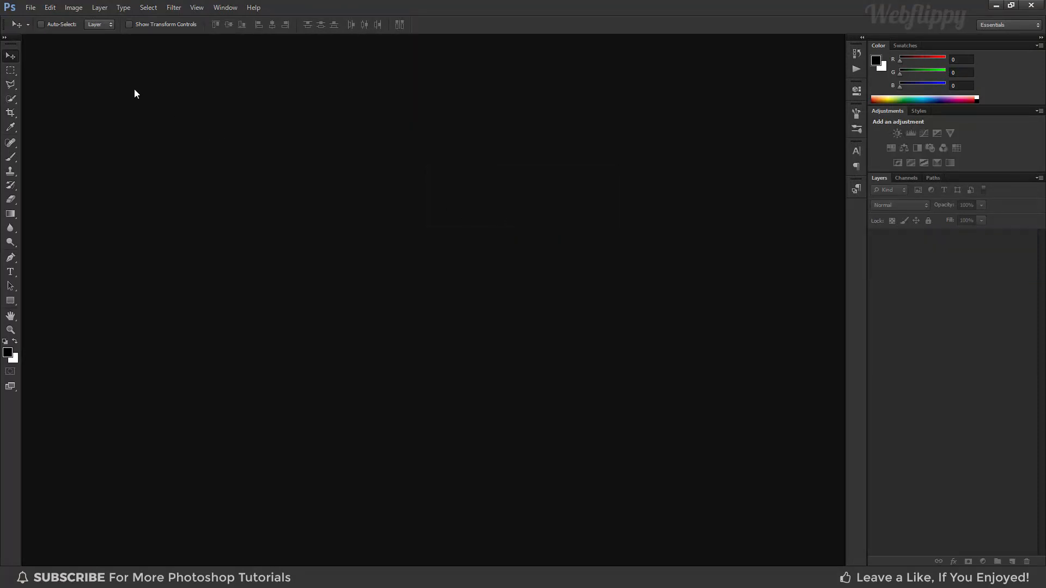
Open the photo of the seated man in a white T-shirt from the Sample folder as a Camera Raw file
left_click(30, 7)
left_click(51, 64)
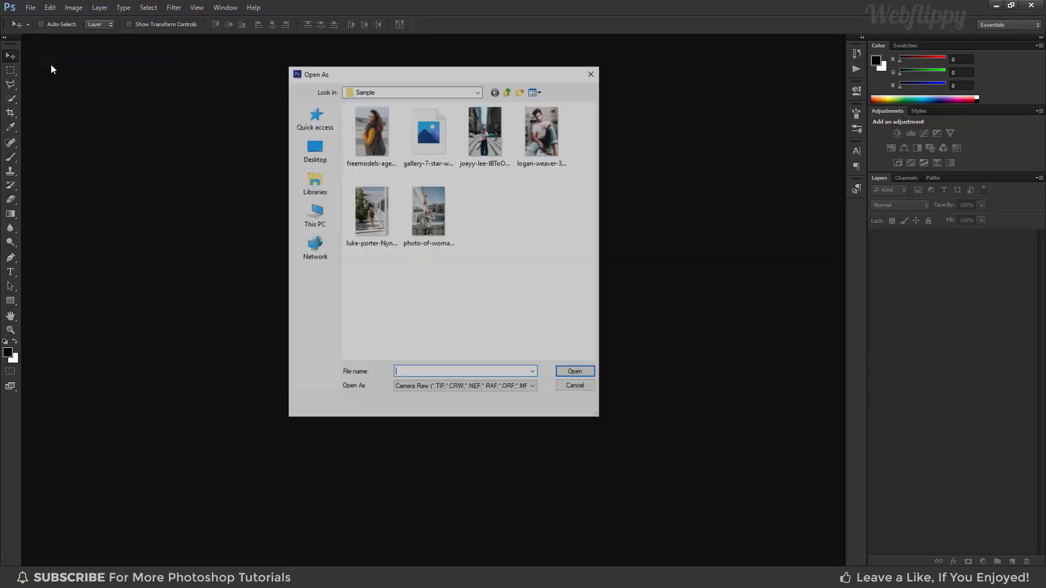
left_click(543, 134)
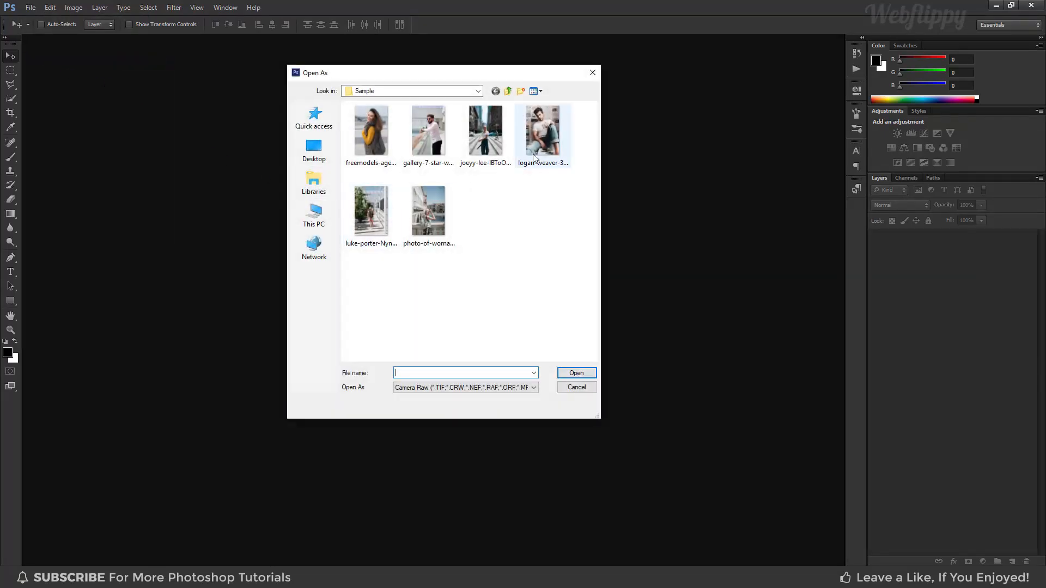
left_click(576, 373)
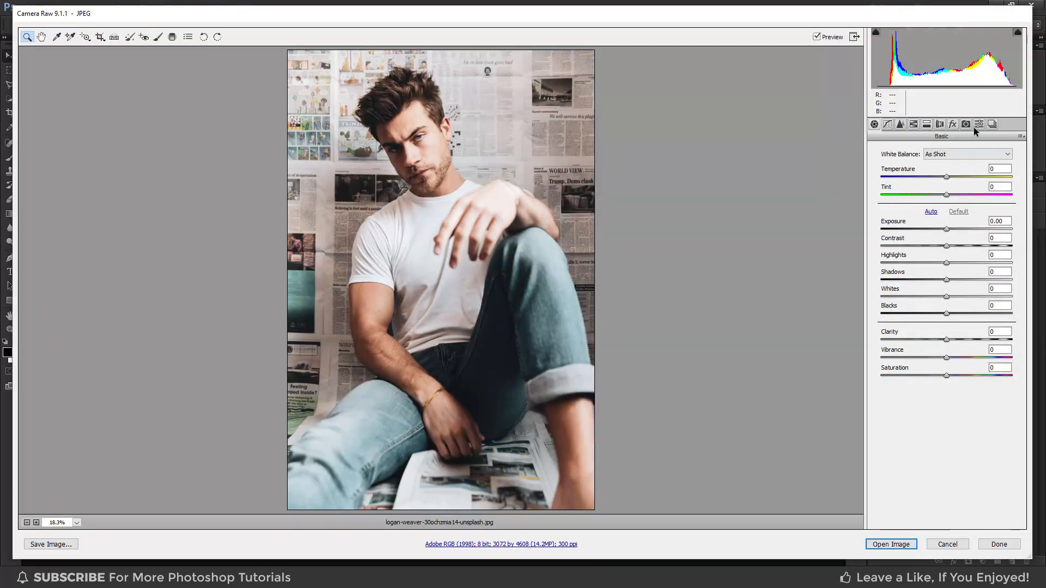
Apply the Mango Theme (Color Grade) preset to the seated man's photo and compare it with the original
left_click(976, 125)
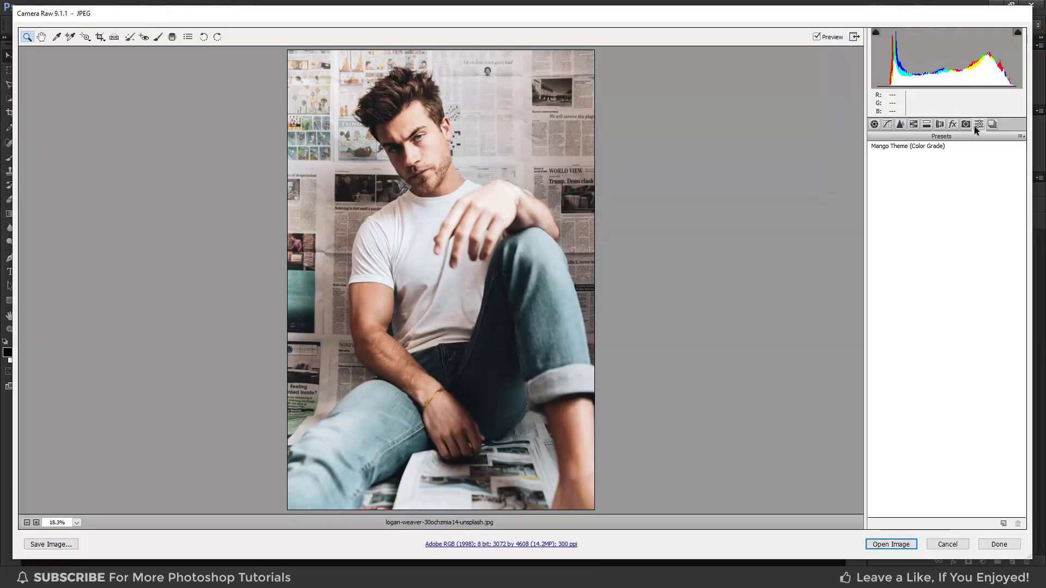
left_click(904, 147)
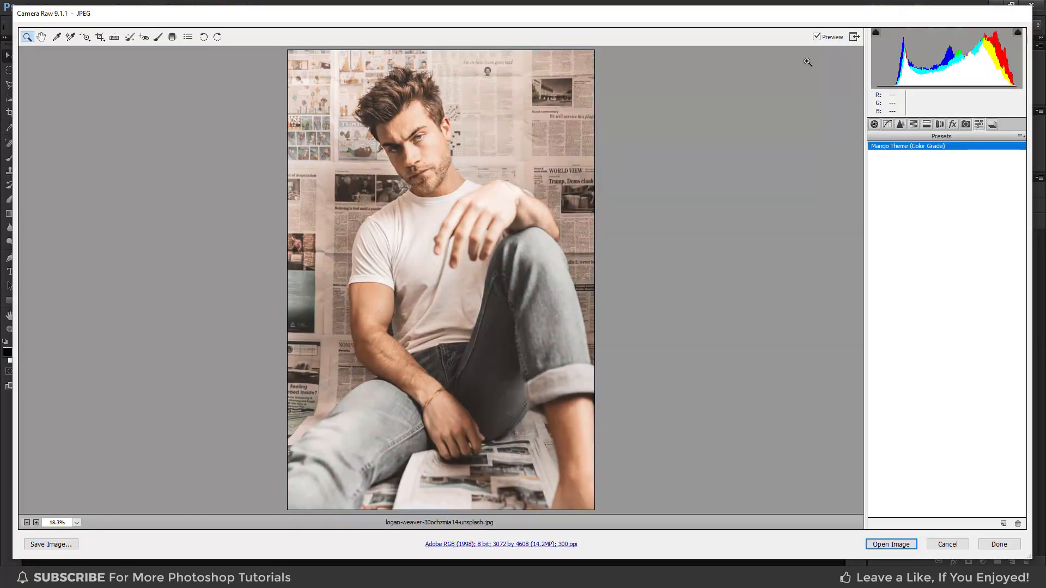
left_click(816, 37)
left_click(816, 37)
left_click(817, 37)
left_click(817, 37)
left_click(817, 37)
Open the preset-graded photo of the seated man in Photoshop
left_click(892, 544)
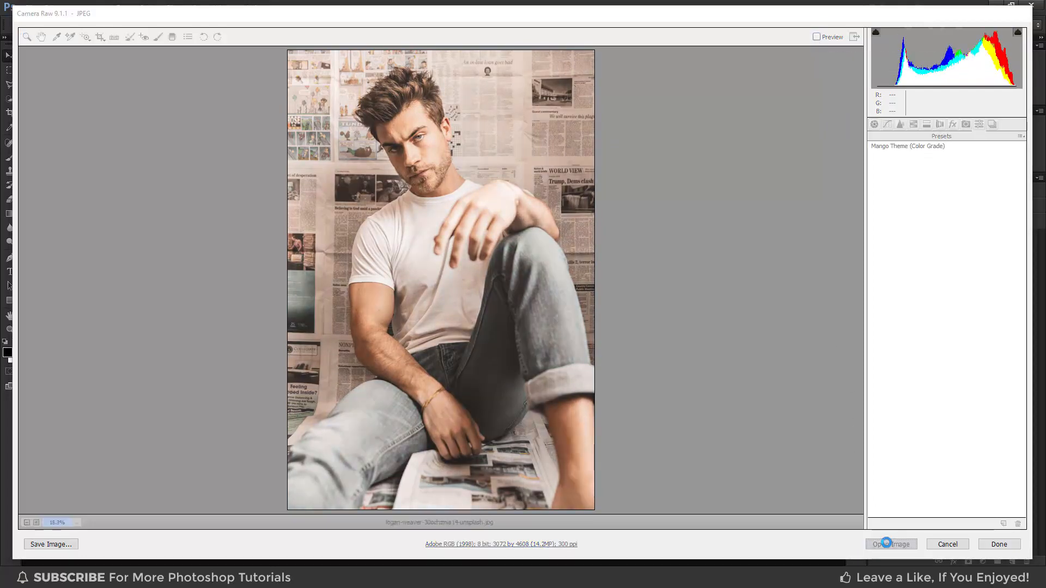